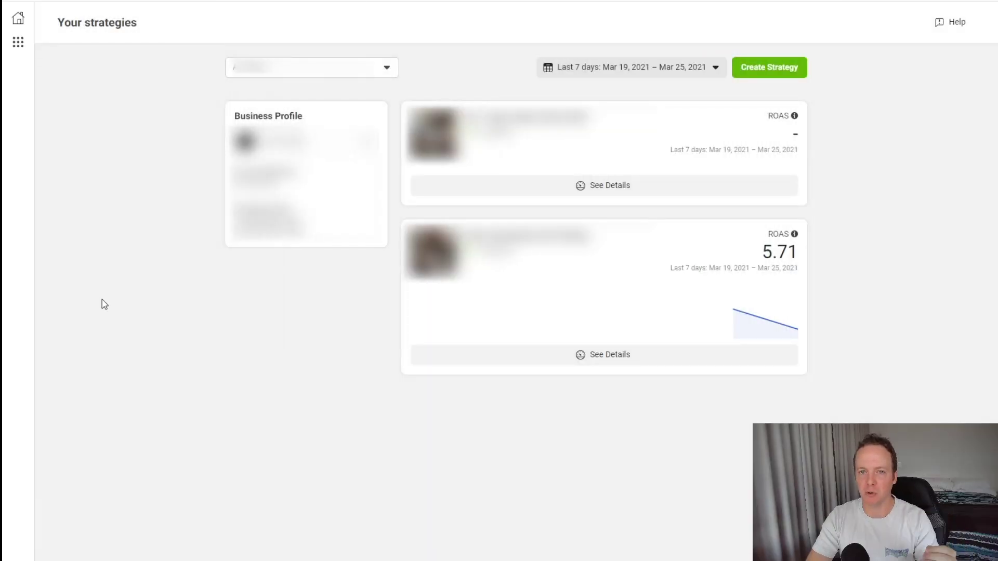
# Step: Start a new ad strategy, keep the business profile, and answer No to special categories and Products
pyautogui.click(768, 68)
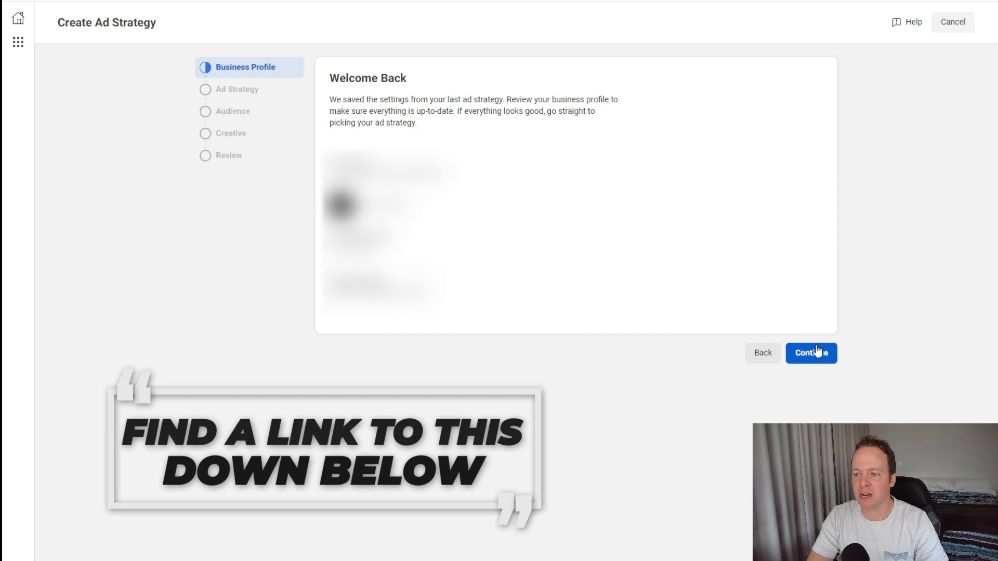
pyautogui.click(813, 354)
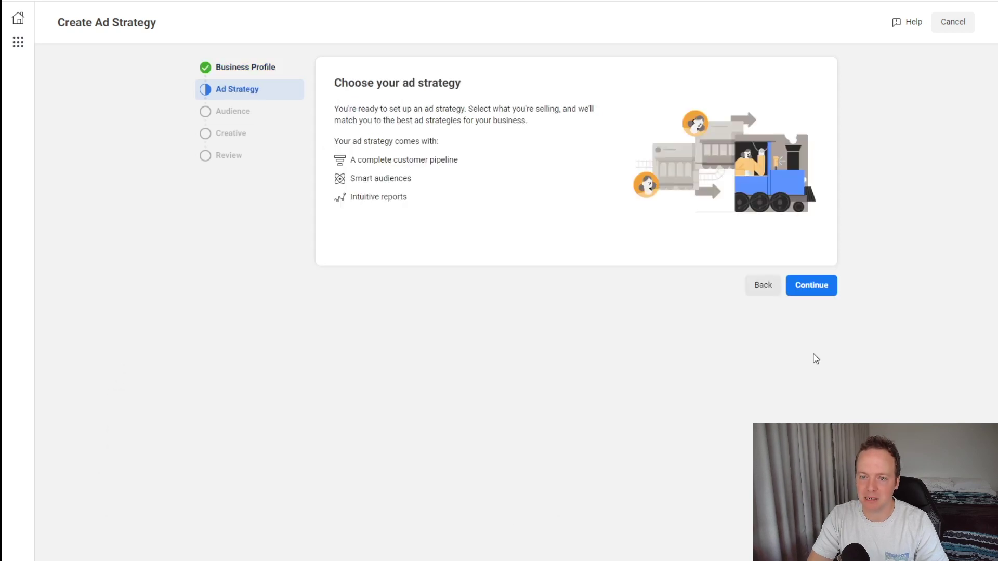
pyautogui.click(814, 294)
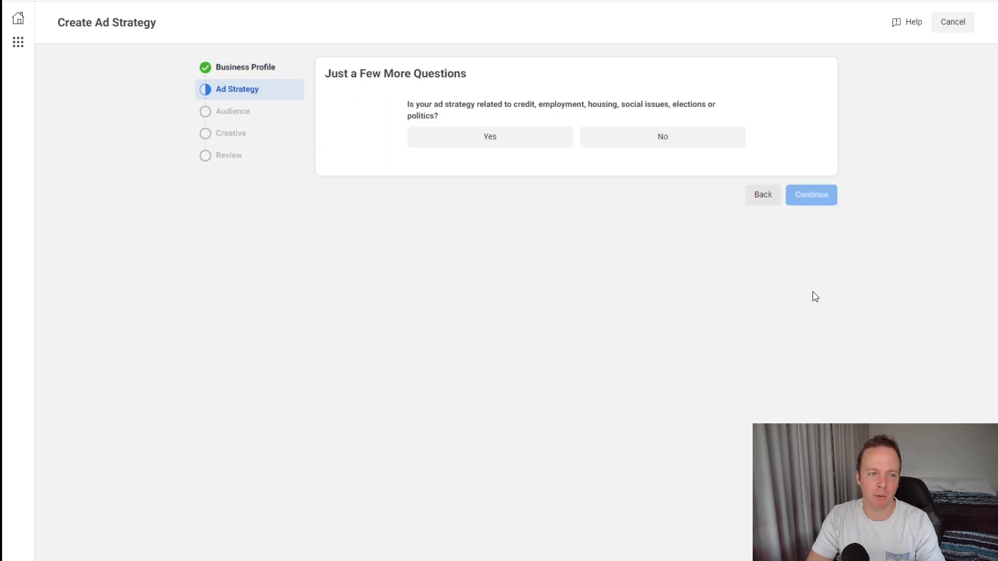
pyautogui.click(637, 148)
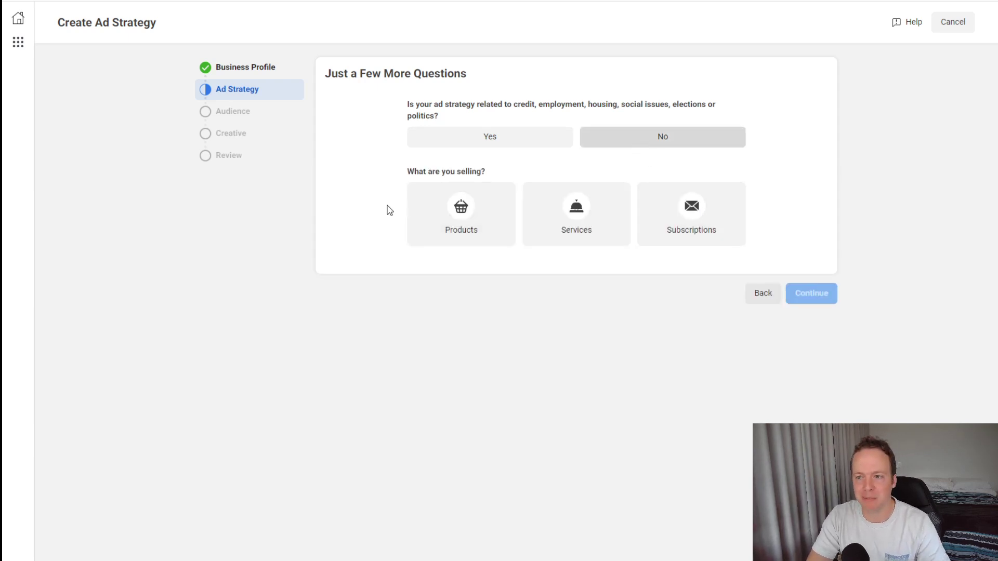
pyautogui.click(432, 209)
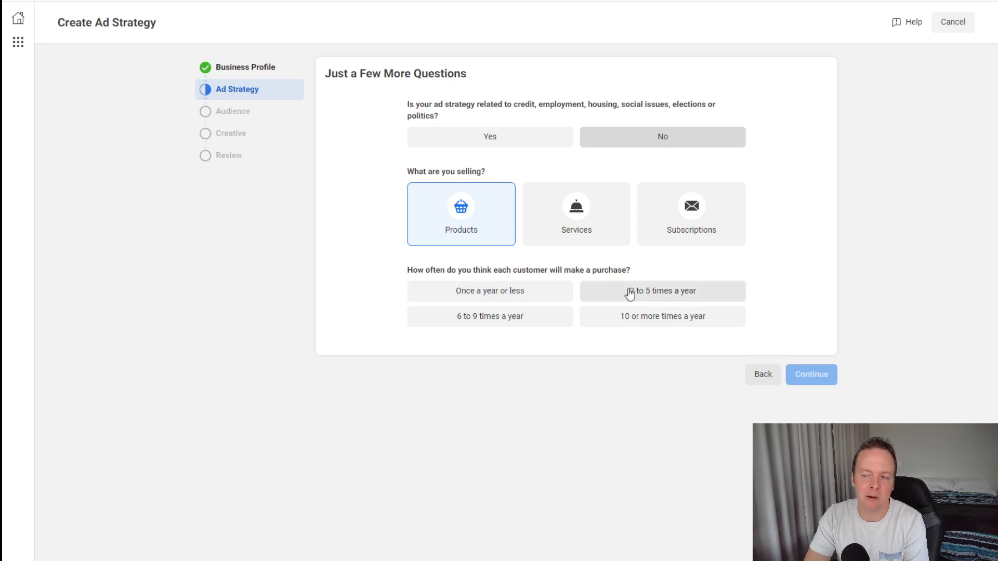
# Step: Set purchase frequency to once a year or less, then review the new, engaged and repeat customer audiences
pyautogui.click(565, 297)
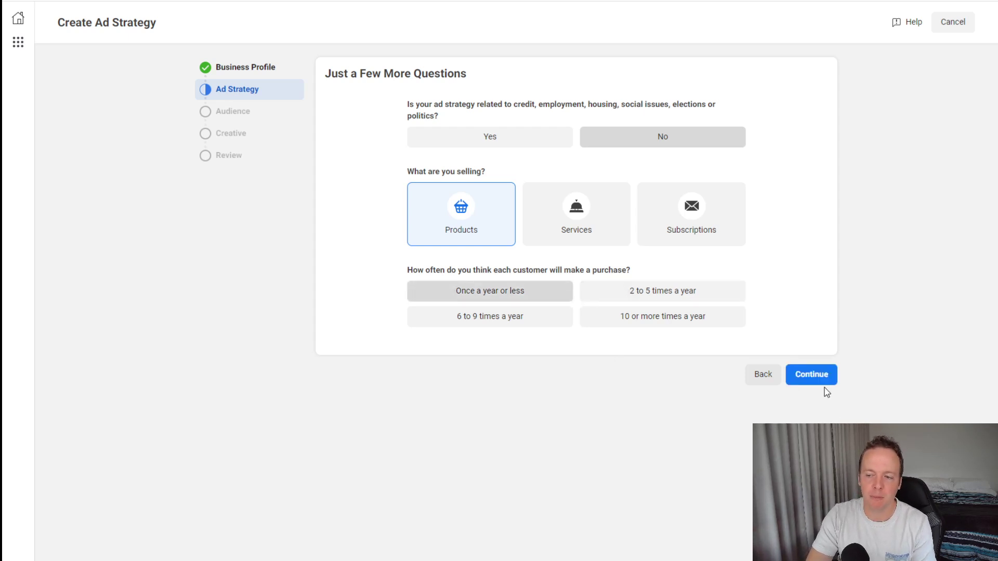
pyautogui.click(815, 376)
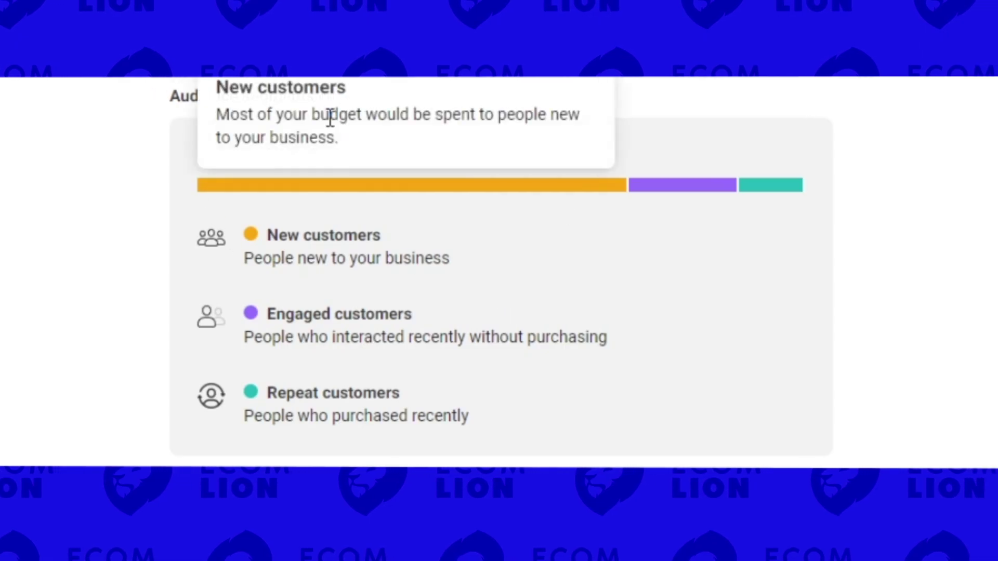
pyautogui.moveTo(327, 124)
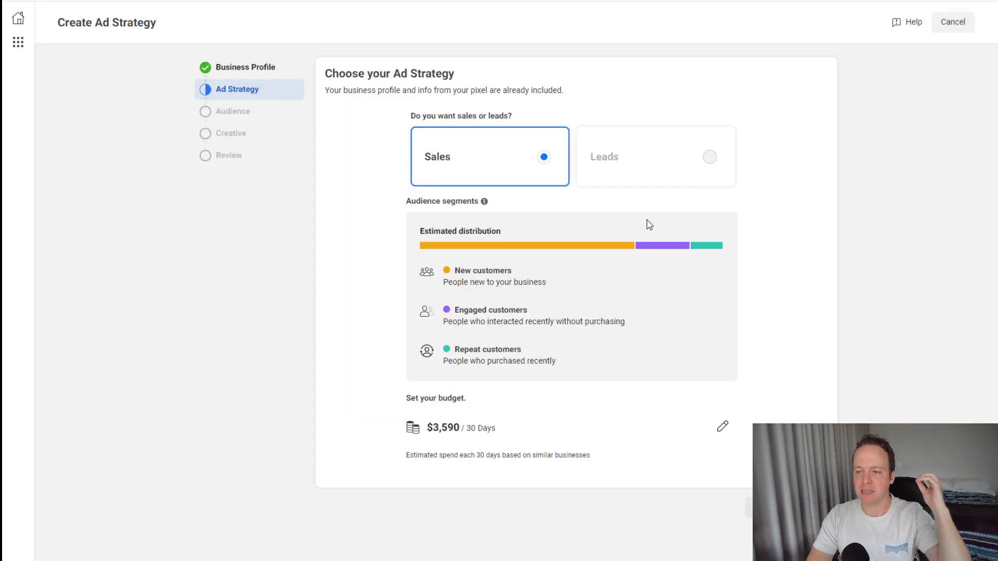
pyautogui.moveTo(654, 251)
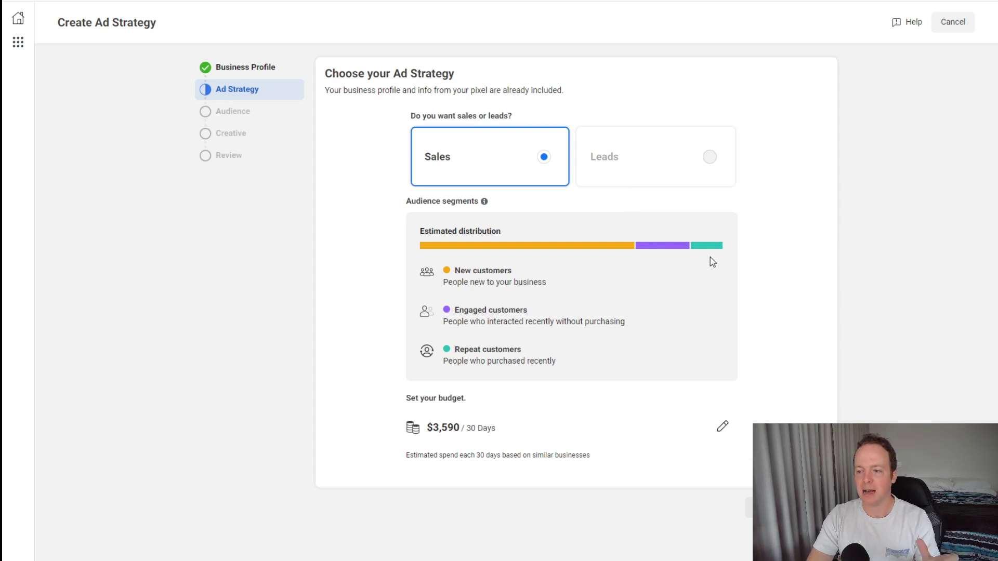
pyautogui.moveTo(712, 250)
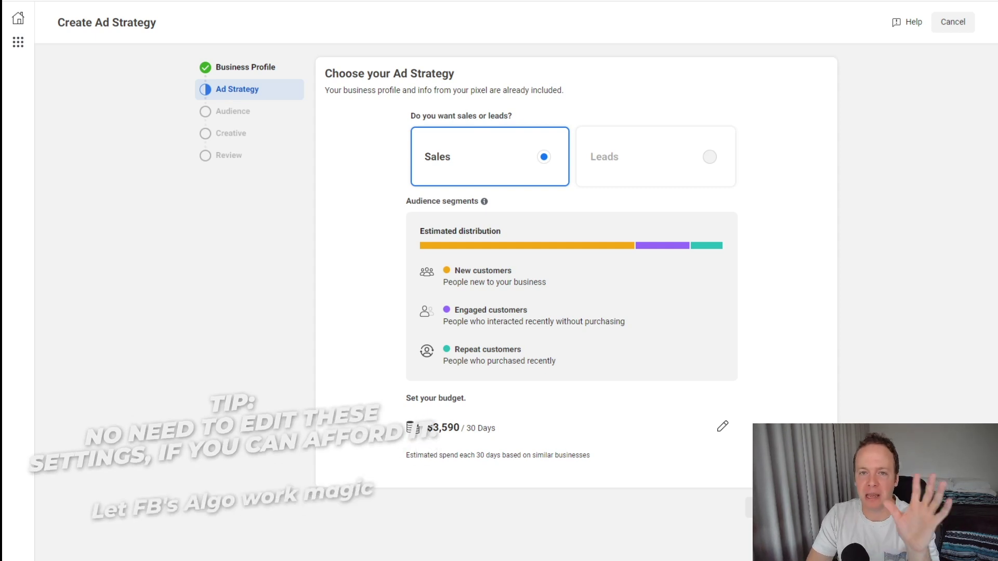
# Step: Keep Sales with the $3,590 budget and New Zealand as the audience location
pyautogui.click(811, 508)
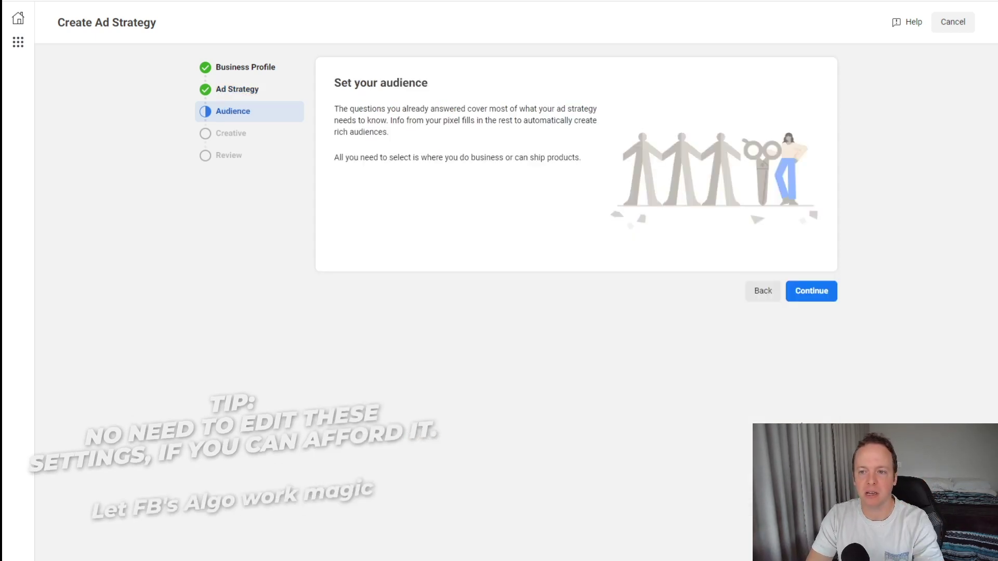
pyautogui.click(800, 300)
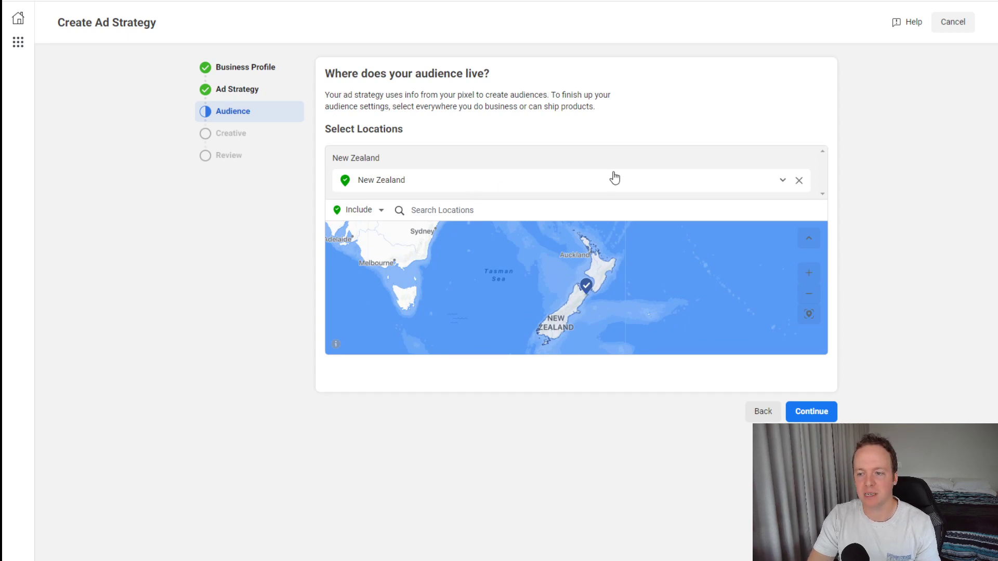
pyautogui.click(819, 412)
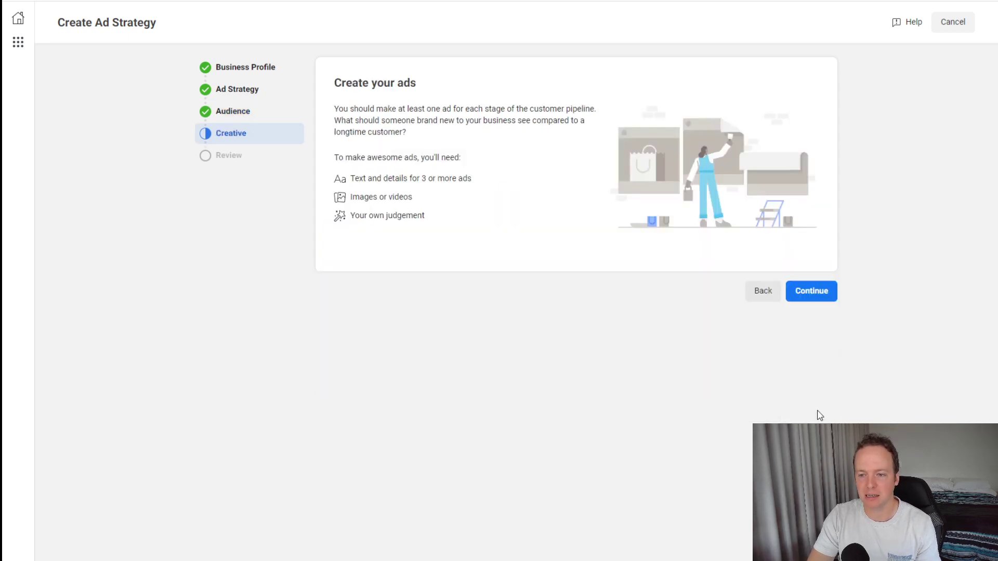
pyautogui.click(806, 299)
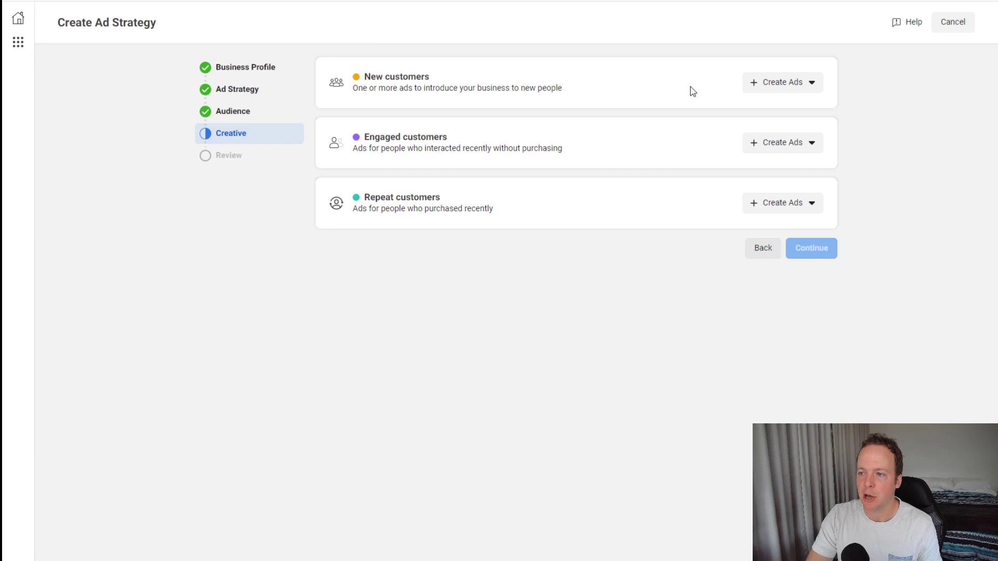
# Step: Add a video ad for New customers and list the account's videos to replace its media
pyautogui.click(814, 89)
pyautogui.click(794, 132)
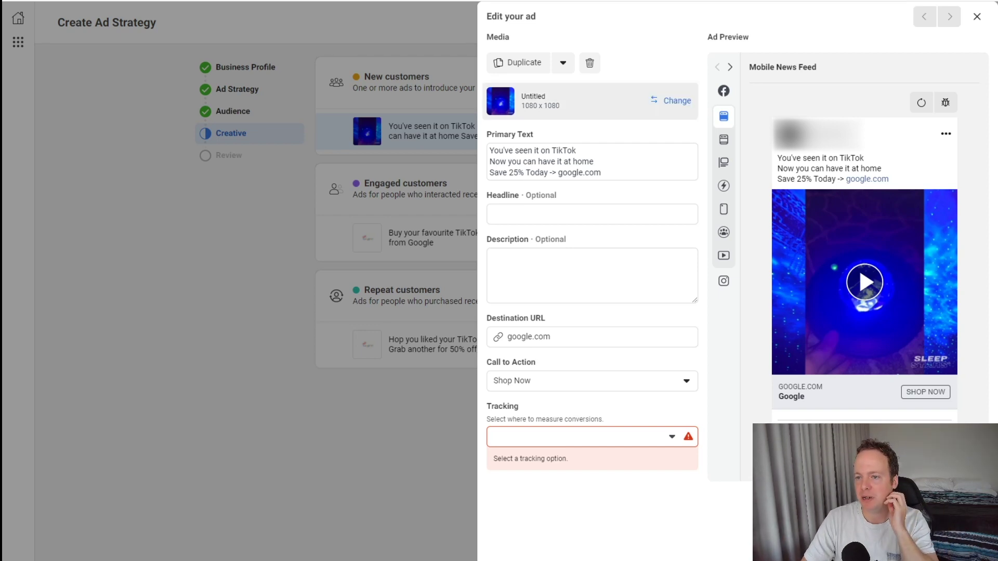
pyautogui.click(671, 100)
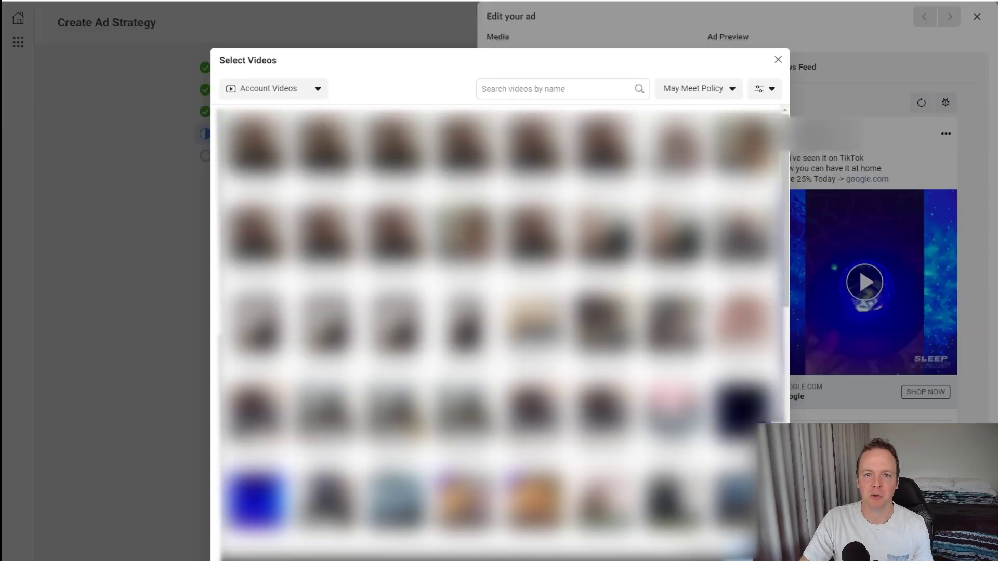
# Step: Close the video picker, keeping the New customers ad's current video
pyautogui.click(778, 60)
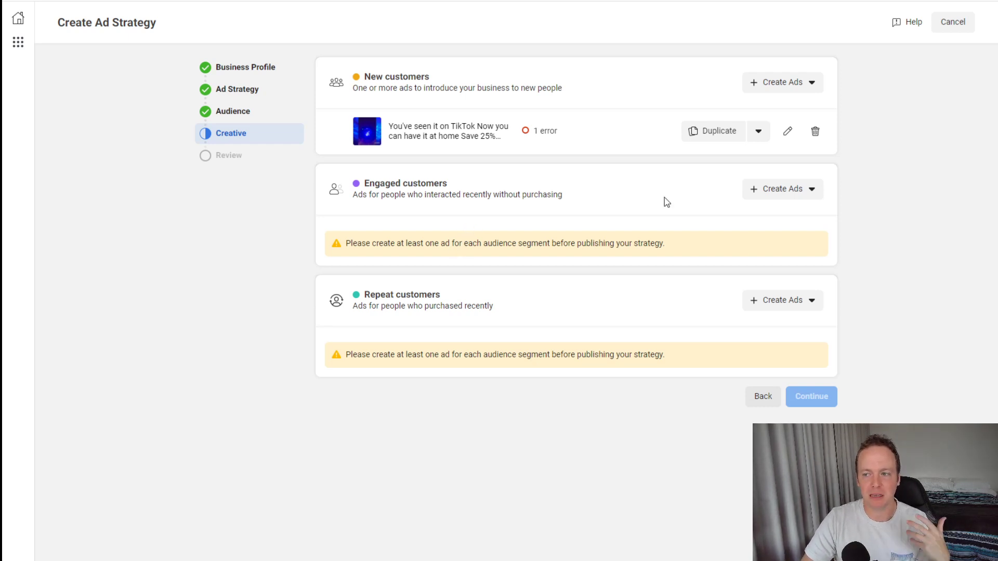
# Step: Add an Engaged customers single image ad with primary text 'Buy your favourite TikTok lamp from Google'
pyautogui.click(790, 191)
pyautogui.click(786, 219)
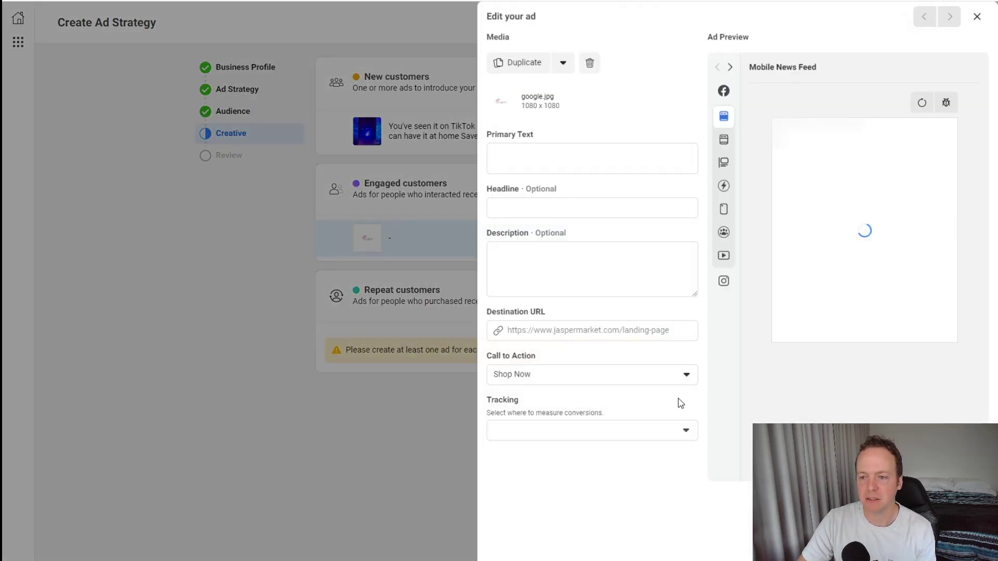
pyautogui.click(544, 169)
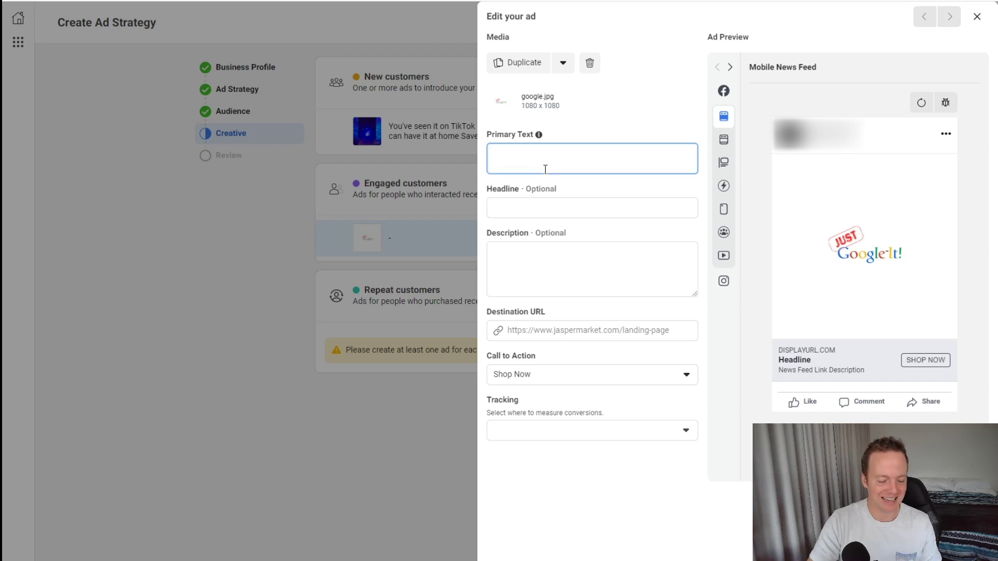
pyautogui.write('Buy')
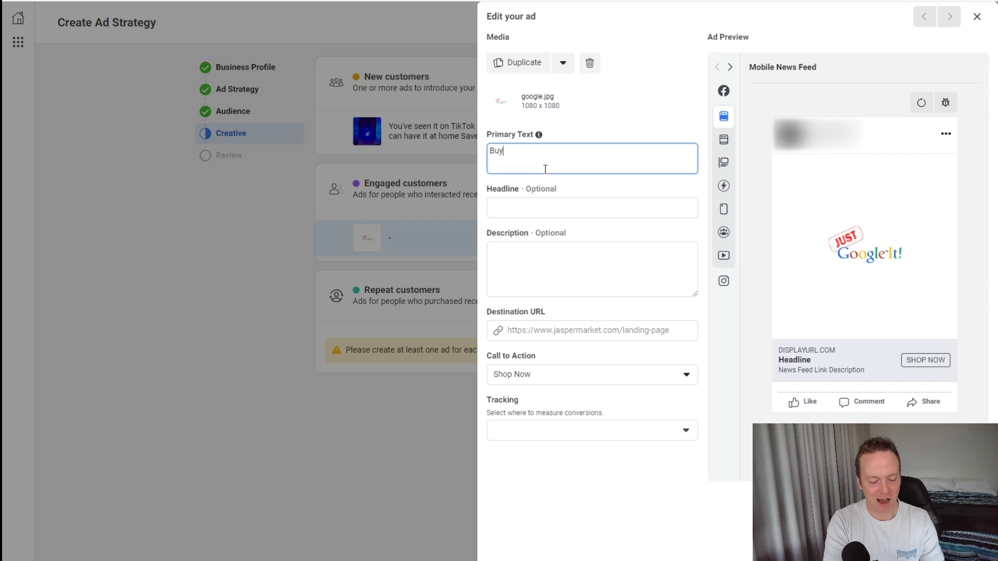
pyautogui.write(' your favou')
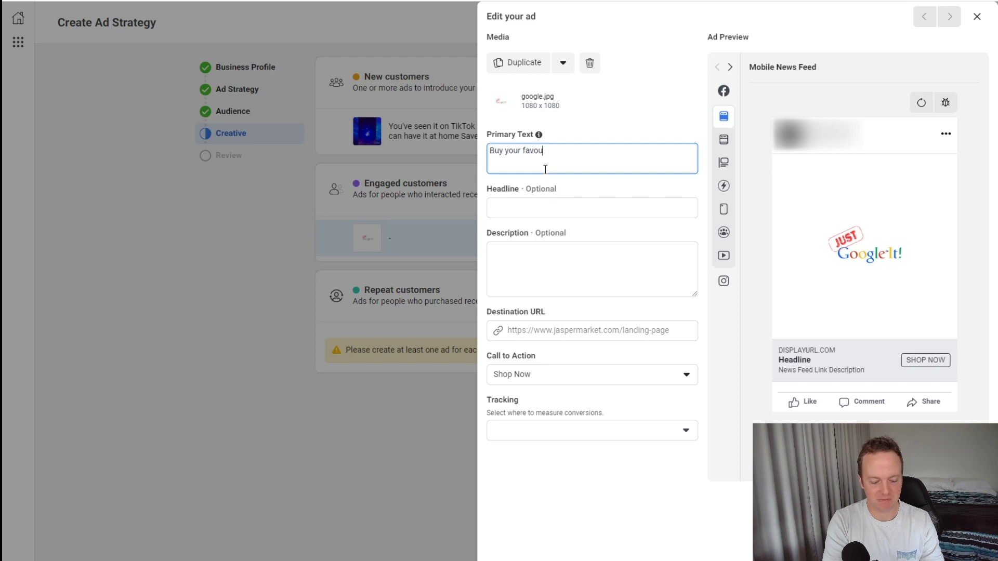
pyautogui.write('rite TikTok lamp fromGoogle')
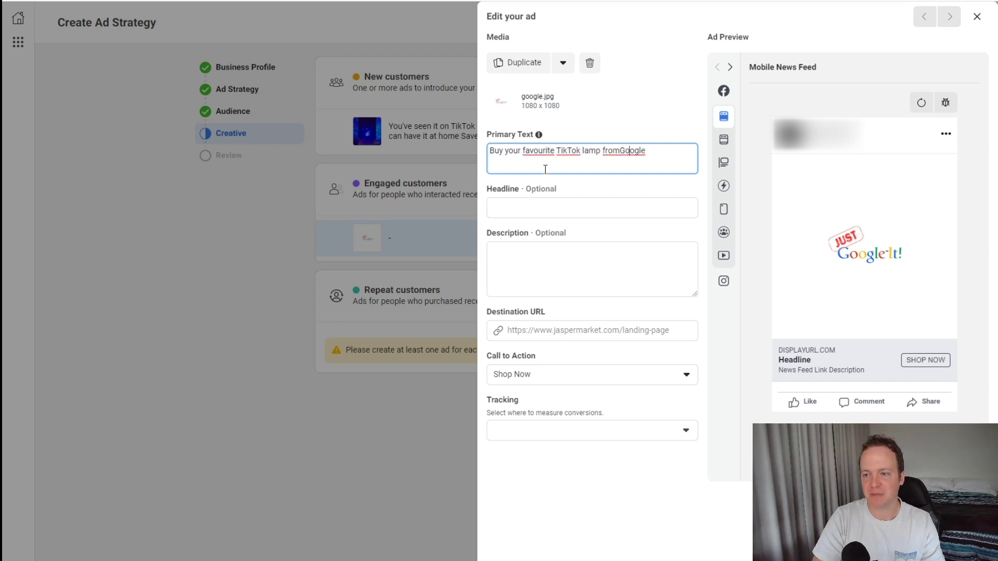
pyautogui.press('Left')
pyautogui.press('Left')
pyautogui.press('Left')
pyautogui.press('Left')
pyautogui.press('Left')
pyautogui.press('Left')
pyautogui.press('Tab')
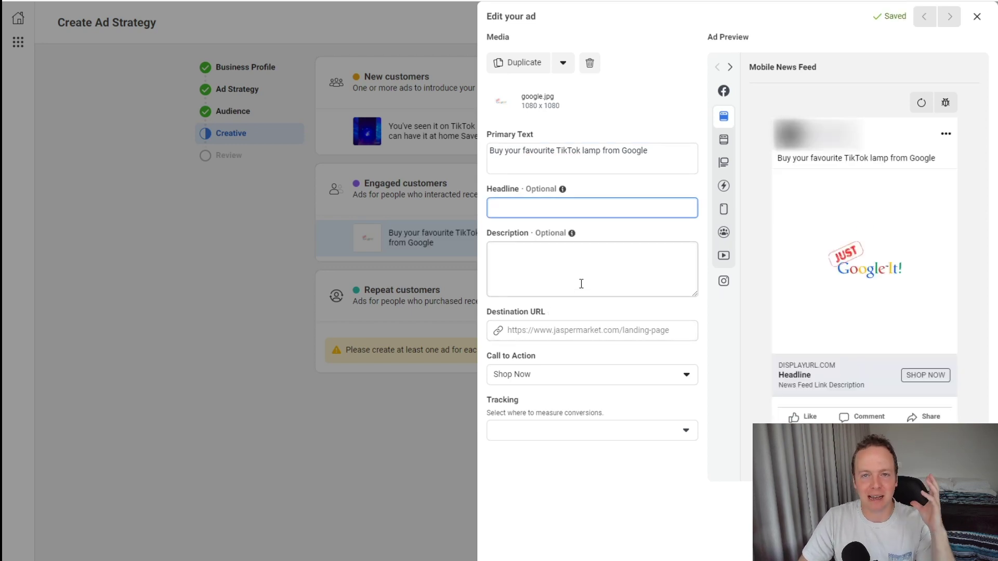
pyautogui.press('Escape')
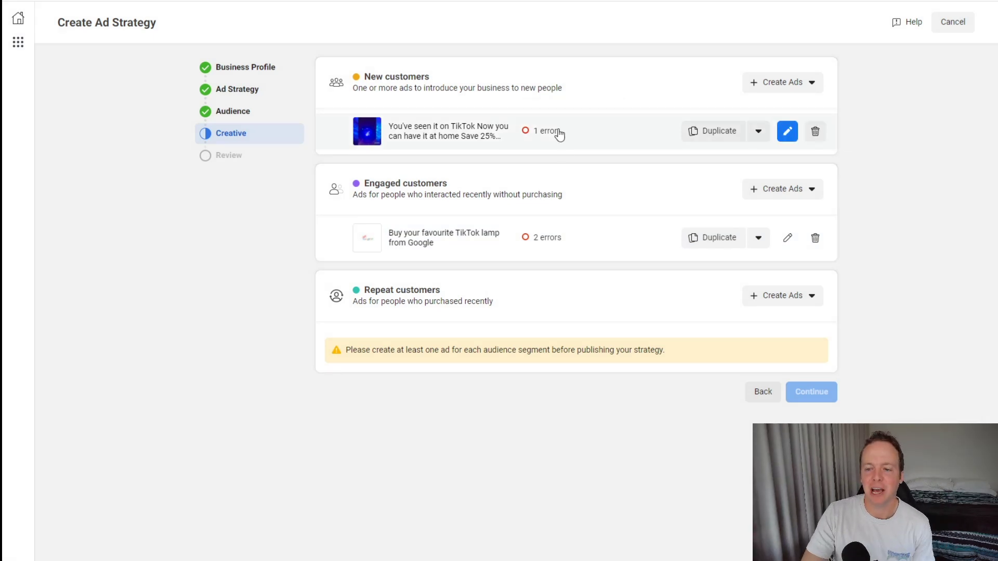
# Step: Add a Repeat customers single image ad using google.jpg with text 'Hop you liked your TikTok lamp? / Grab another for 50% off, justfor you'
pyautogui.click(802, 297)
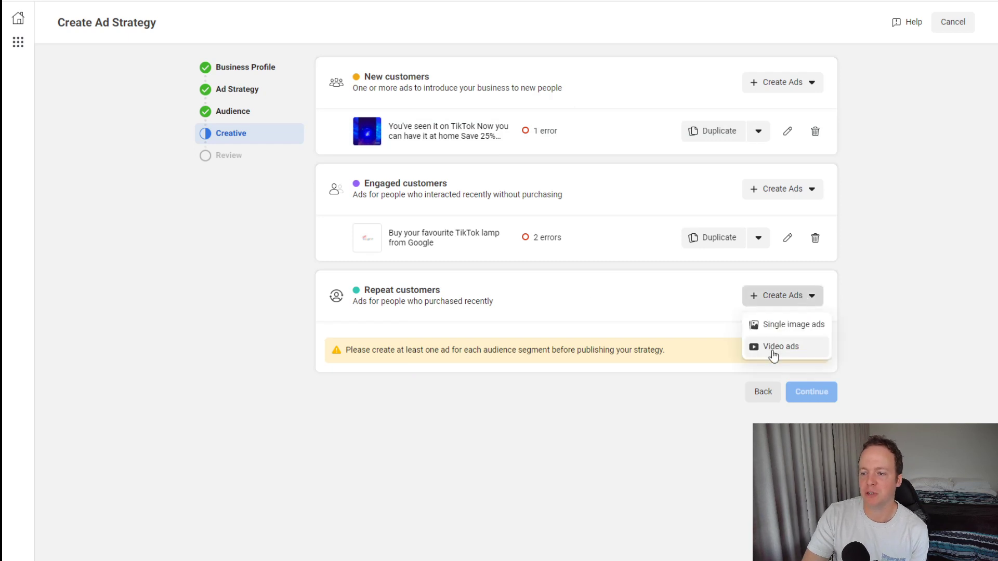
pyautogui.click(788, 326)
pyautogui.click(740, 552)
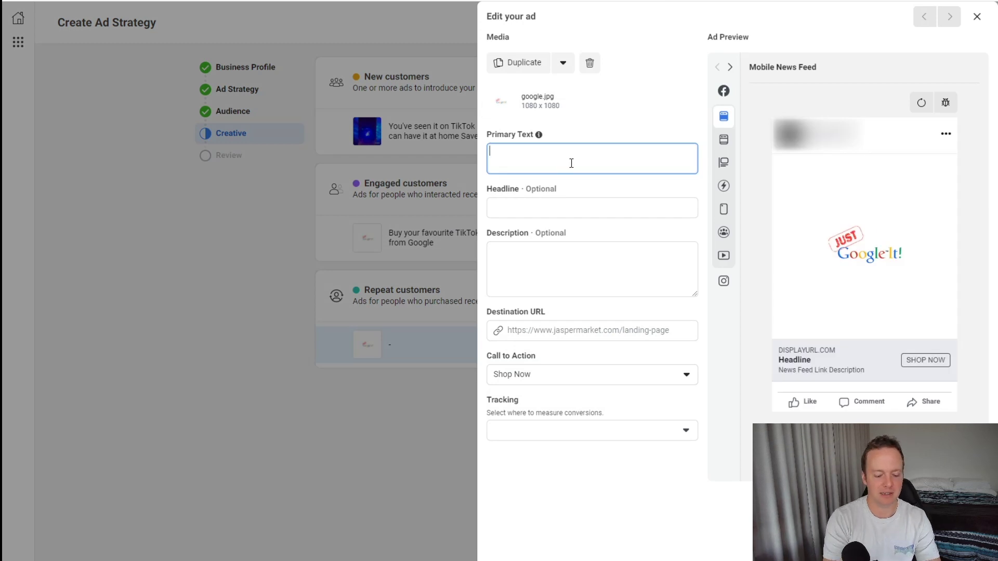
pyautogui.write('Hop you like')
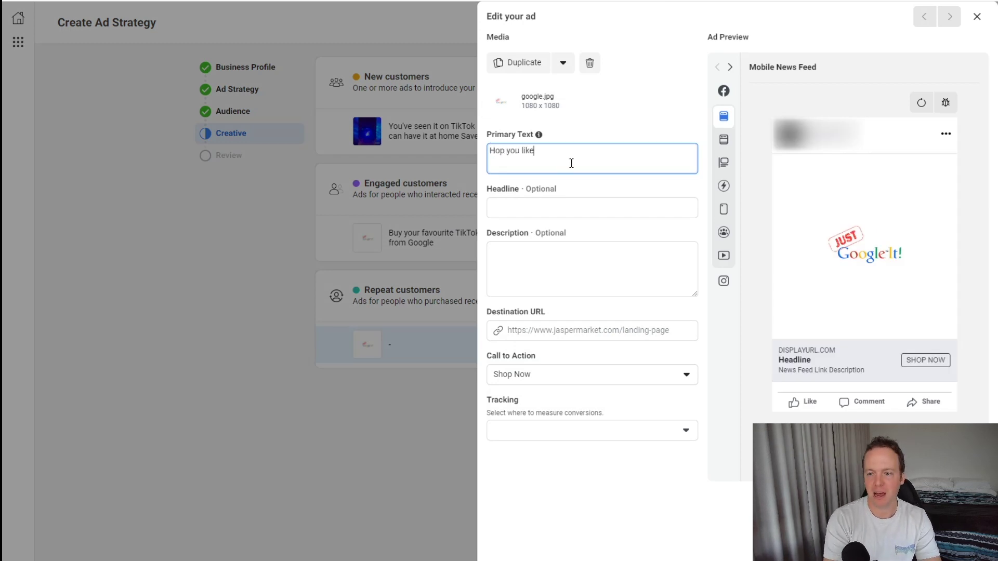
pyautogui.write('d your TikTok')
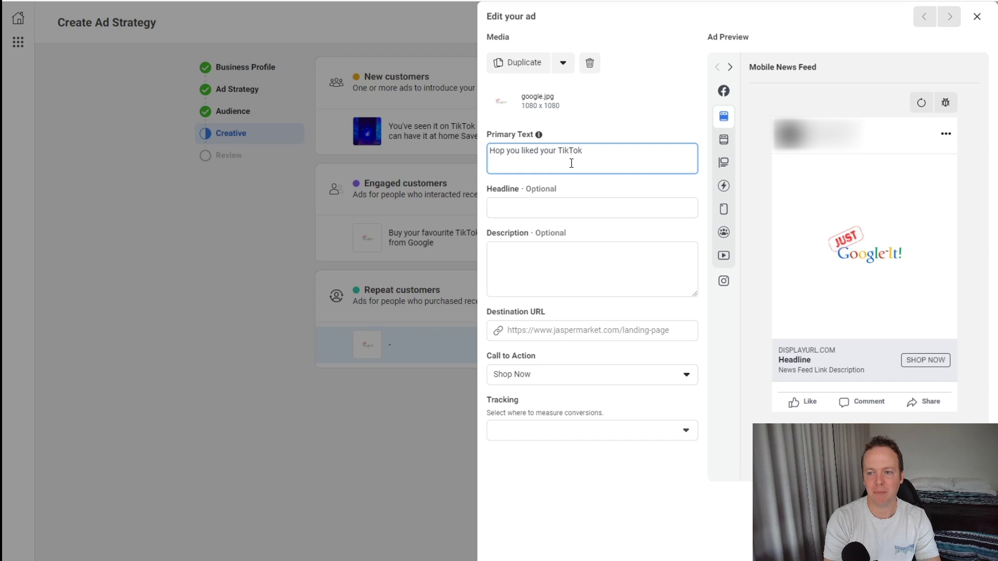
pyautogui.write(' lamp?')
pyautogui.press('Return')
pyautogui.write('Gr')
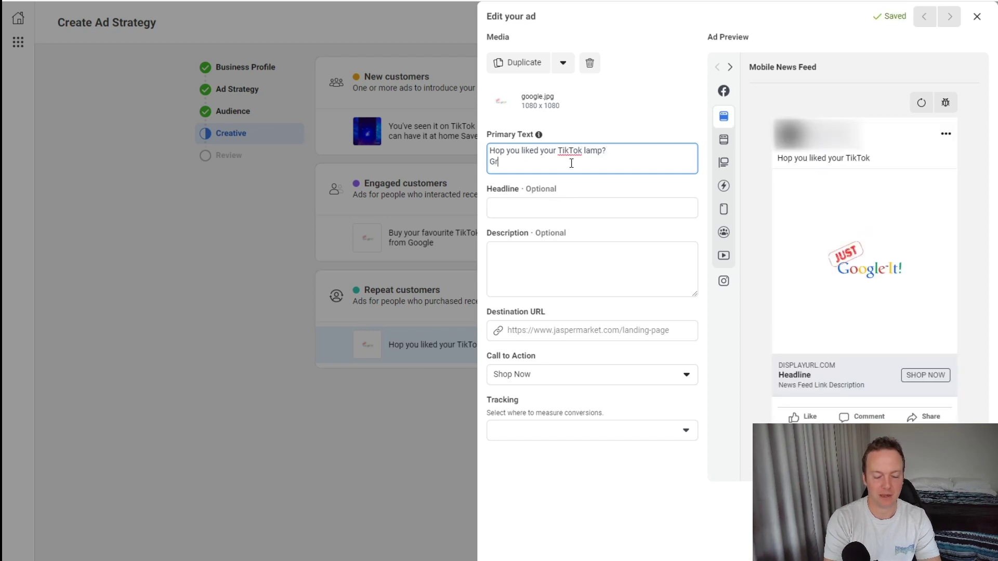
pyautogui.write('ab another for 50%')
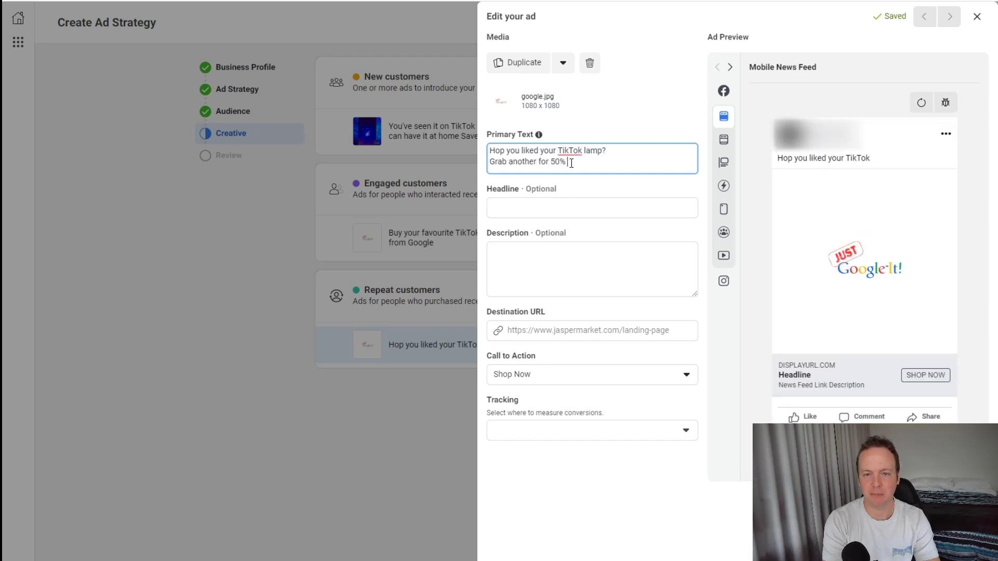
pyautogui.write(' off, justfor you')
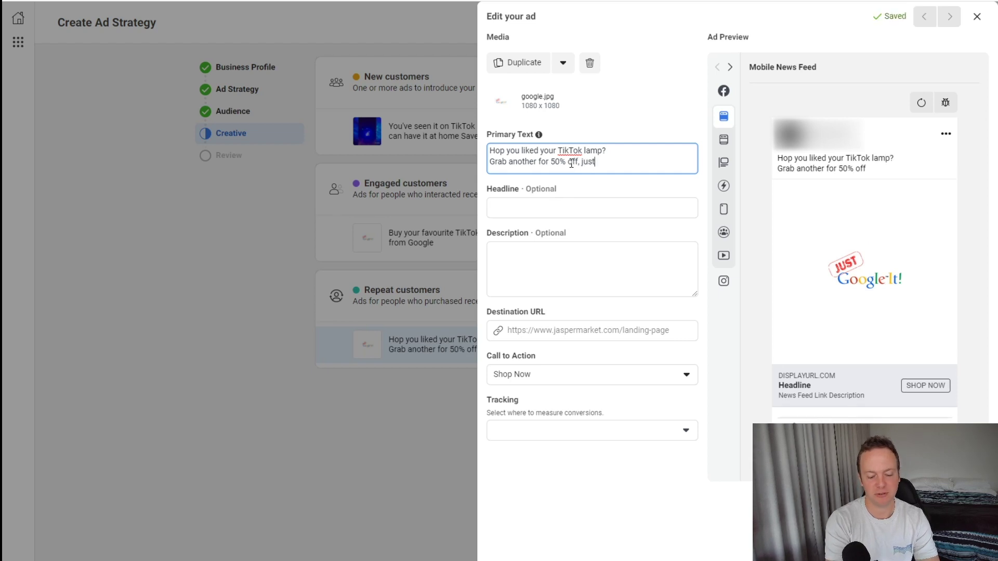
pyautogui.press('Return')
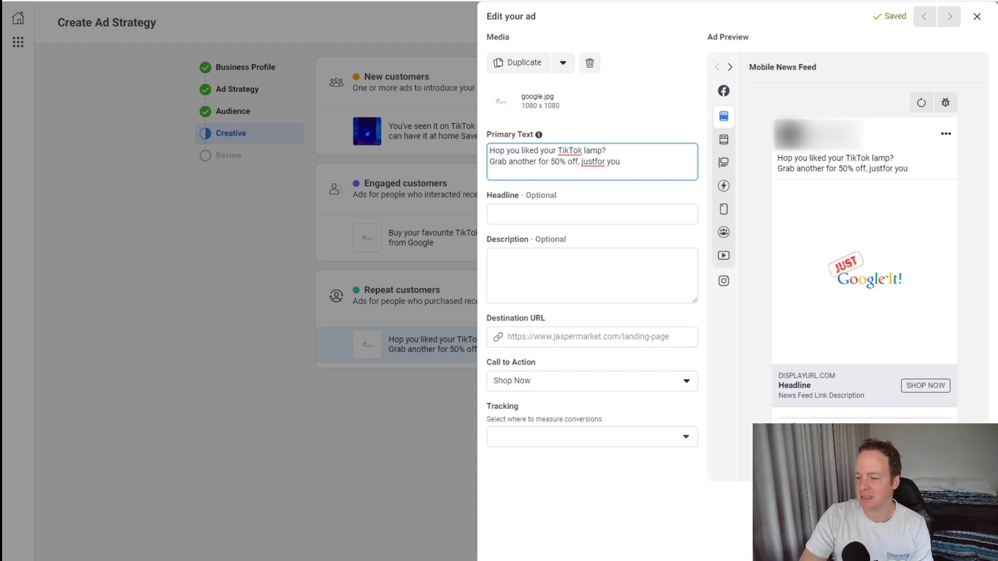
pyautogui.press('Escape')
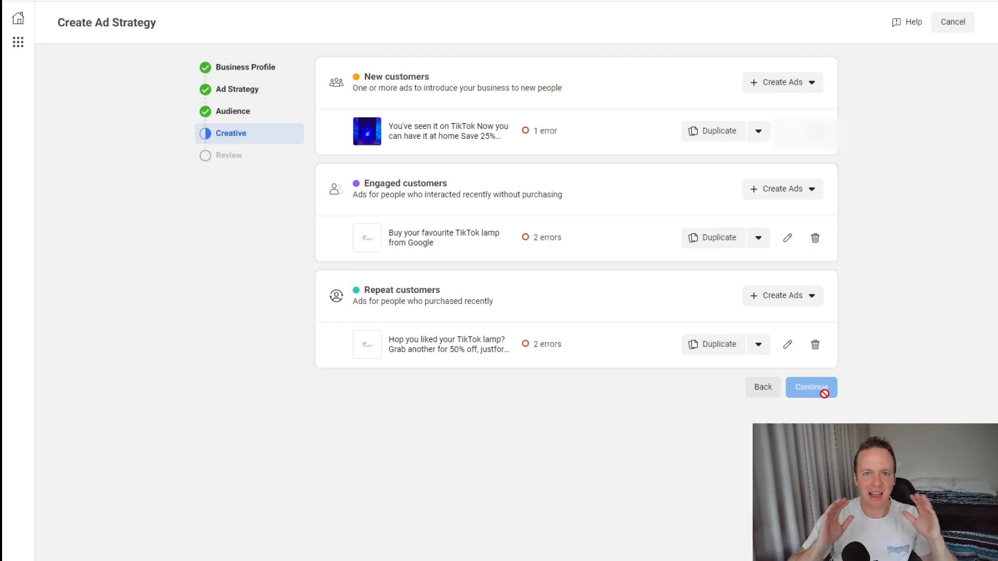
pyautogui.moveTo(543, 344)
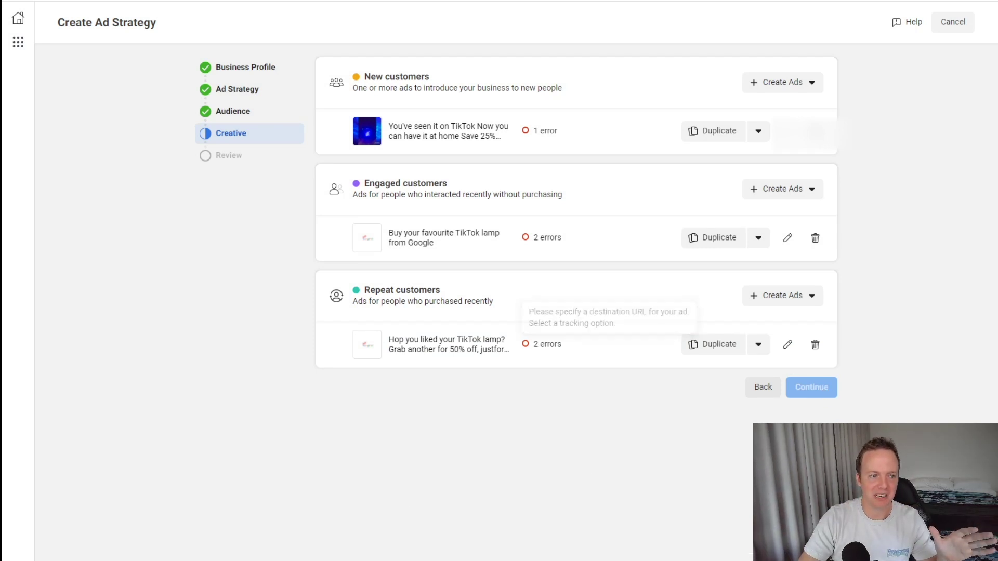